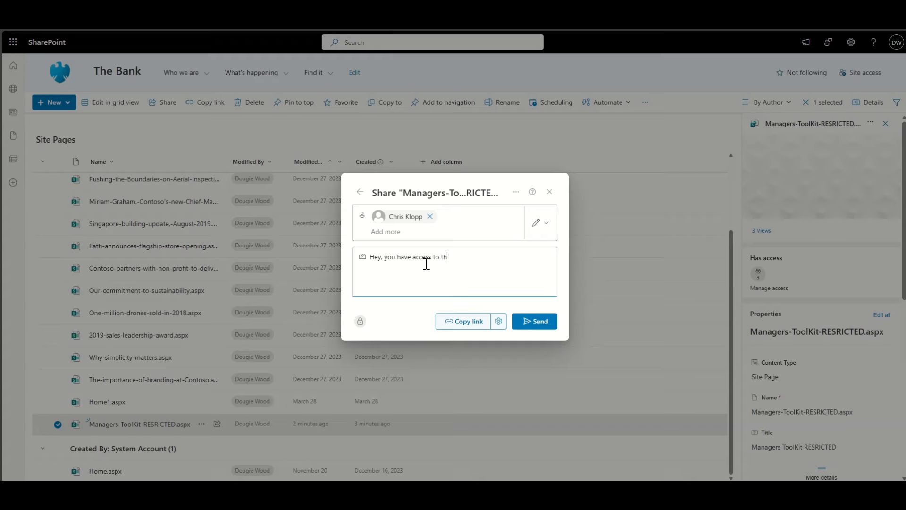
Finish the share message with the words "managers toolkit" and send the colleague the edit invitation for Managers-ToolKit-RESRICTED.aspx
{"action": "type", "text": "nagers toolkit"}
{"action": "left_click", "coordinate": [534, 316]}
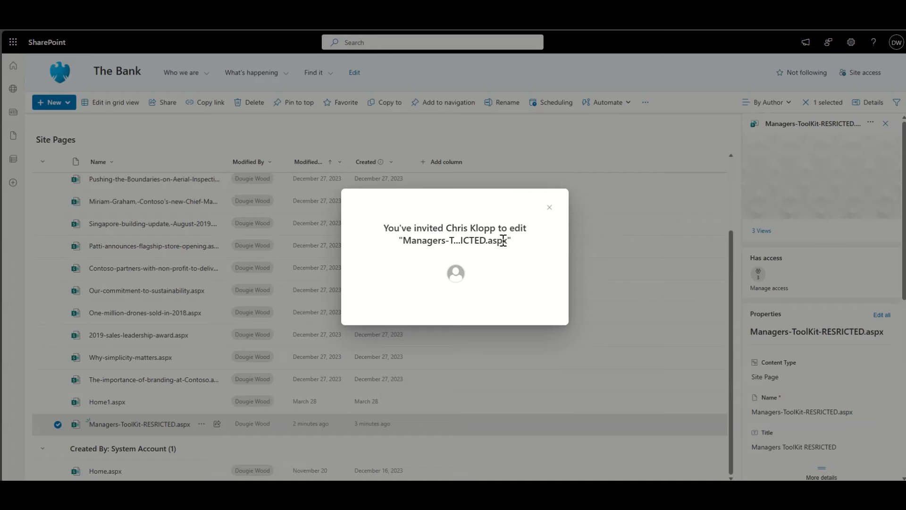
{"action": "left_click", "coordinate": [550, 208]}
Review which people and which groups have access to Managers-ToolKit-RESRICTED.aspx
{"action": "left_click", "coordinate": [759, 285]}
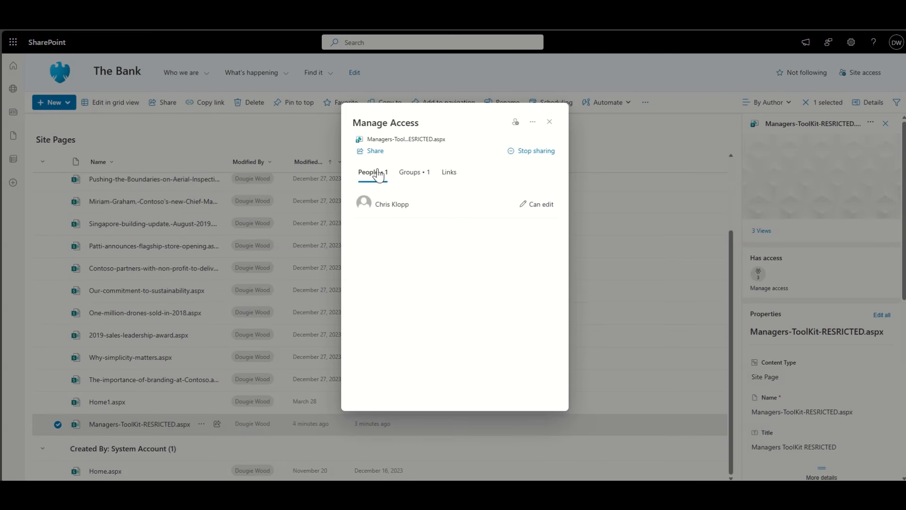
{"action": "left_click", "coordinate": [412, 174]}
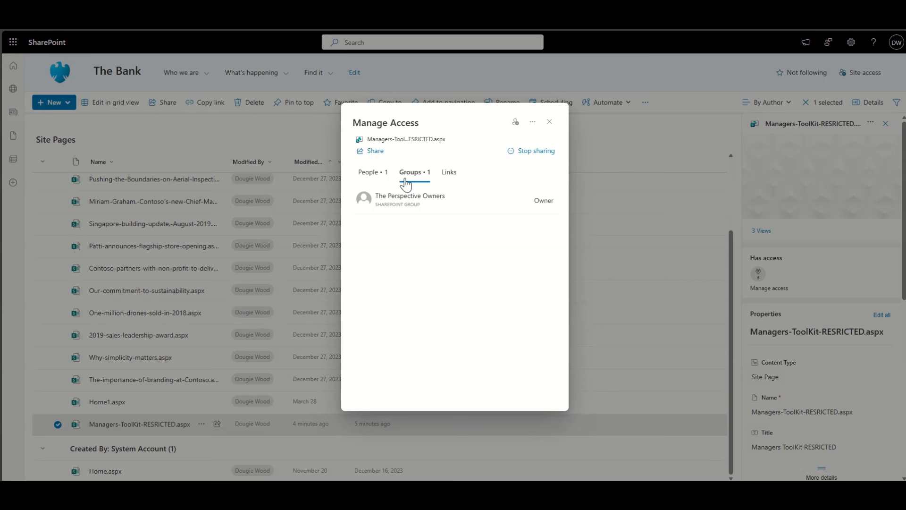
{"action": "left_click", "coordinate": [377, 173]}
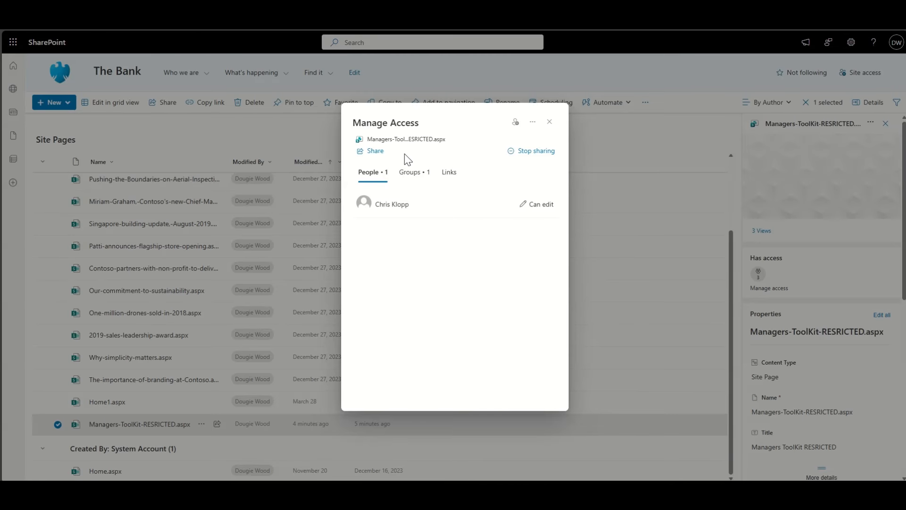
Share Managers-ToolKit-RESRICTED.aspx with Test Security Group, allowing editing, and send the invitation without a message
{"action": "left_click", "coordinate": [378, 151]}
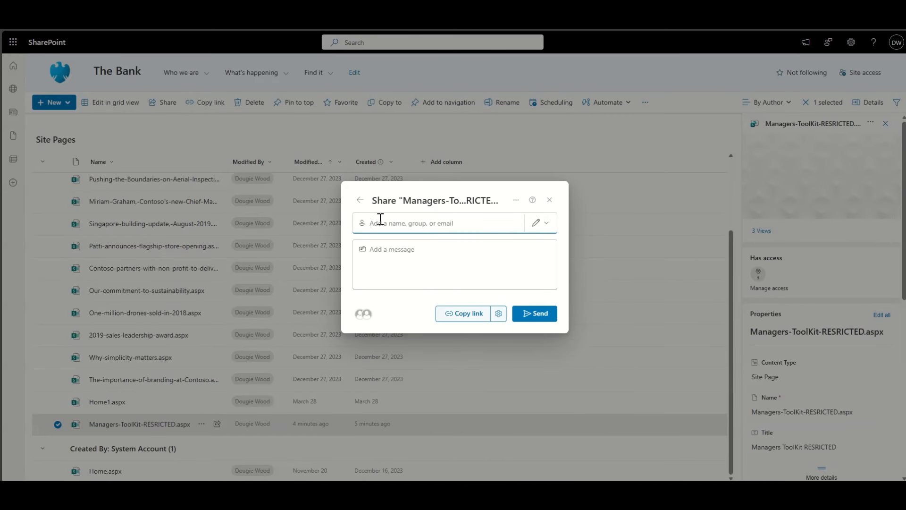
{"action": "type", "text": "testsec"}
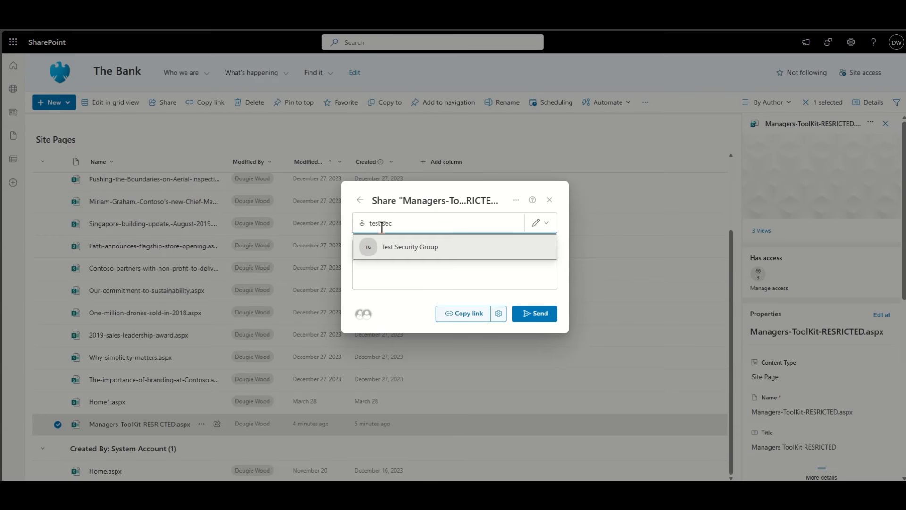
{"action": "left_click", "coordinate": [404, 248]}
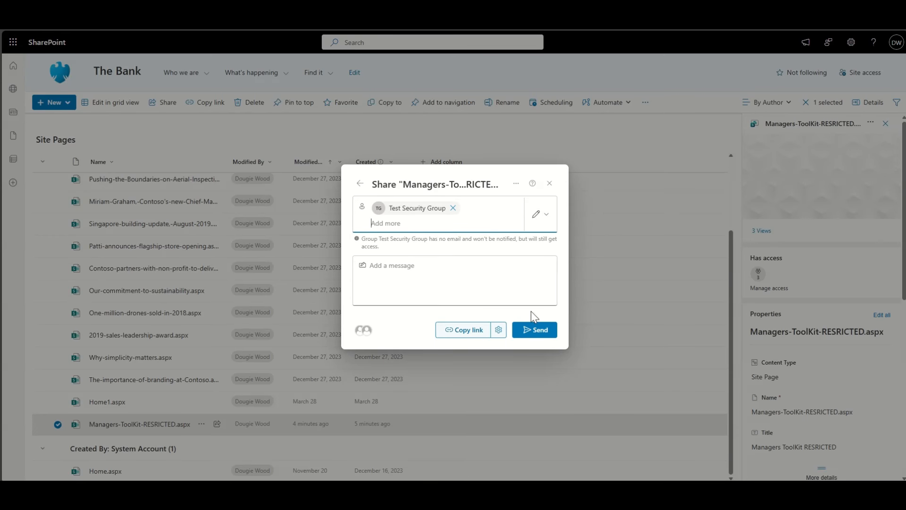
{"action": "left_click", "coordinate": [536, 336]}
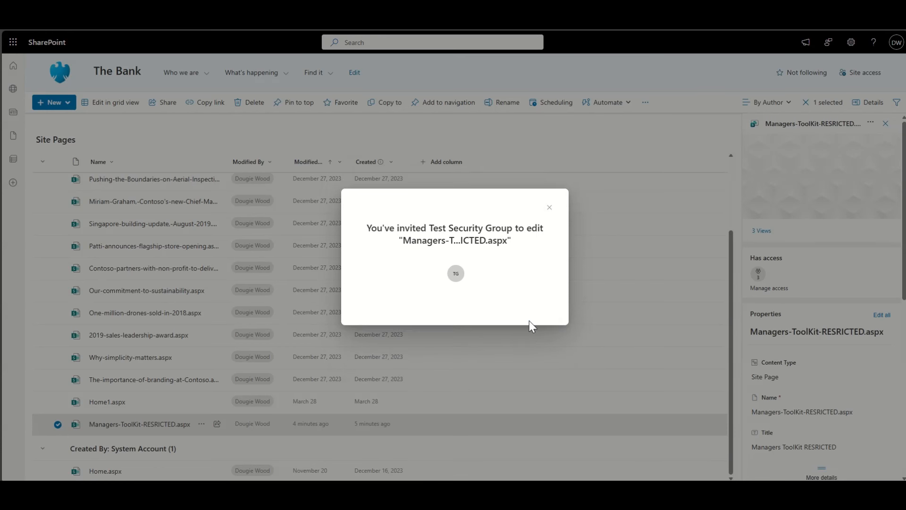
{"action": "left_click", "coordinate": [549, 206]}
Check the list of groups that have access to Managers-ToolKit-RESRICTED.aspx after sharing it with the security group
{"action": "left_click", "coordinate": [759, 275]}
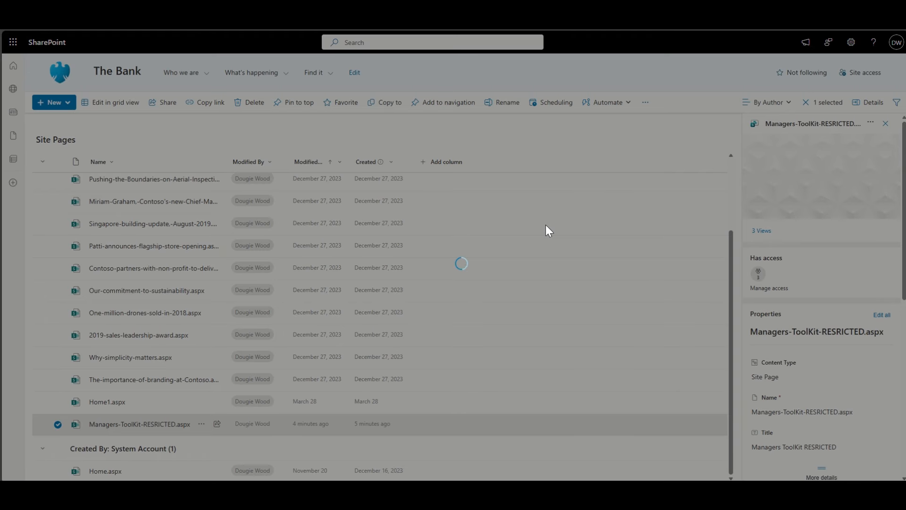
{"action": "left_click", "coordinate": [422, 183]}
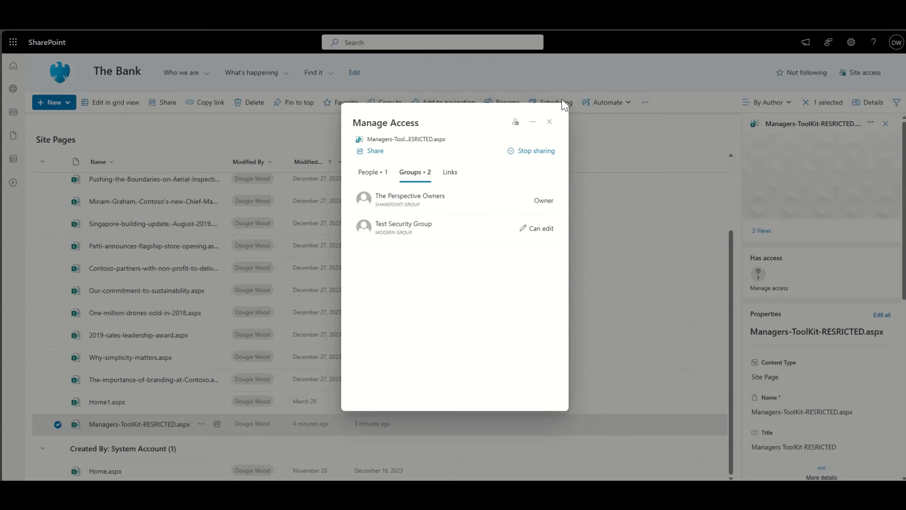
{"action": "left_click", "coordinate": [550, 122]}
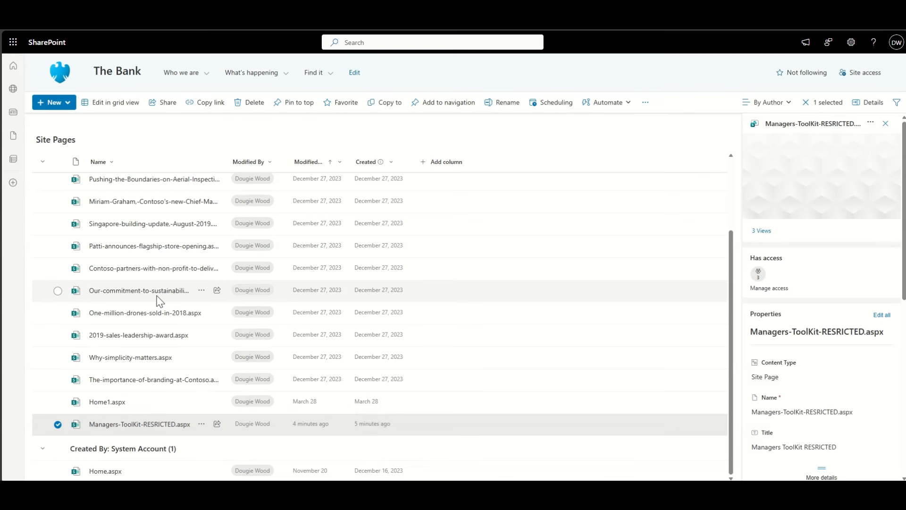
Open the Managers-ToolKit-RESRICTED.aspx page from Site Pages and promote it by adding it to the site navigation
{"action": "scroll", "coordinate": [160, 301], "scroll_direction": "up", "scroll_amount": 3}
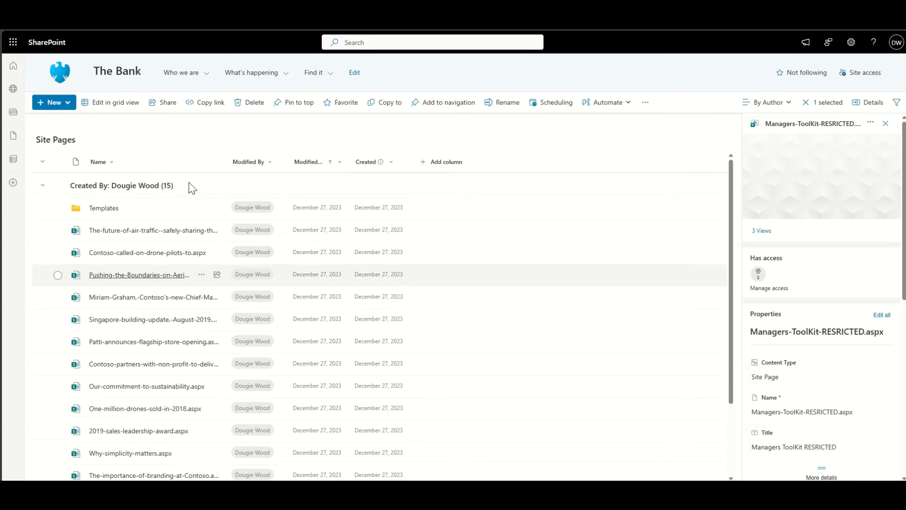
{"action": "scroll", "coordinate": [200, 345], "scroll_direction": "down", "scroll_amount": 3}
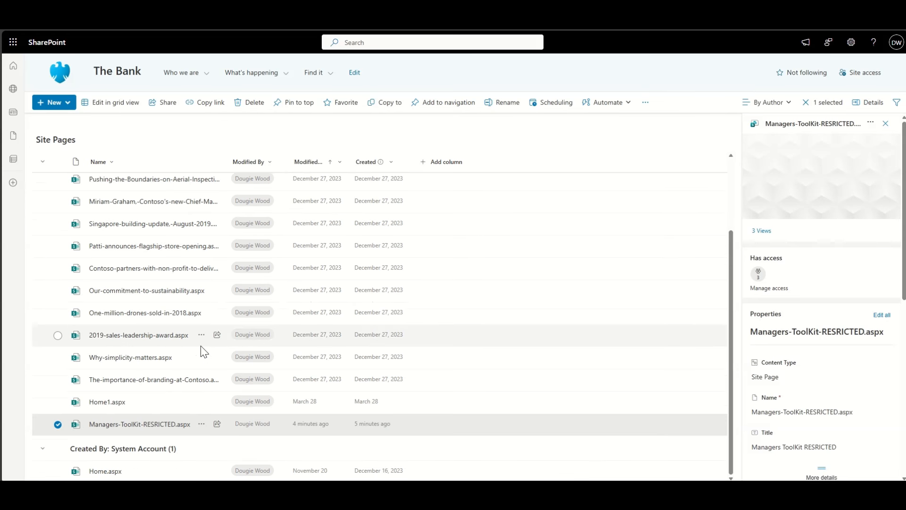
{"action": "left_click", "coordinate": [167, 427]}
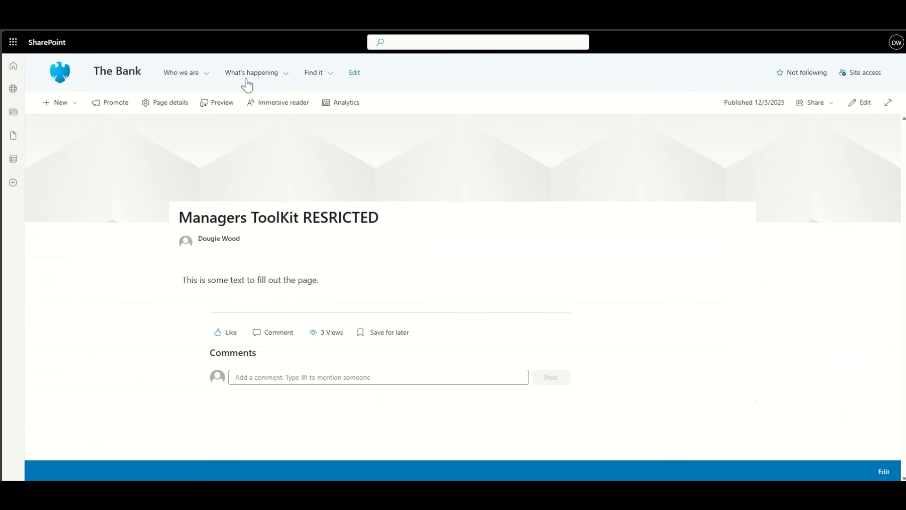
{"action": "mouse_move", "coordinate": [261, 77]}
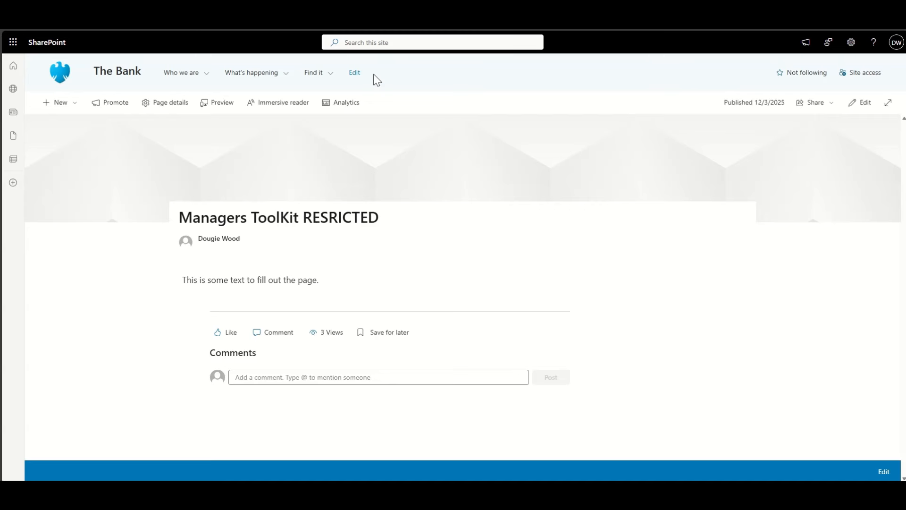
{"action": "left_click", "coordinate": [121, 104]}
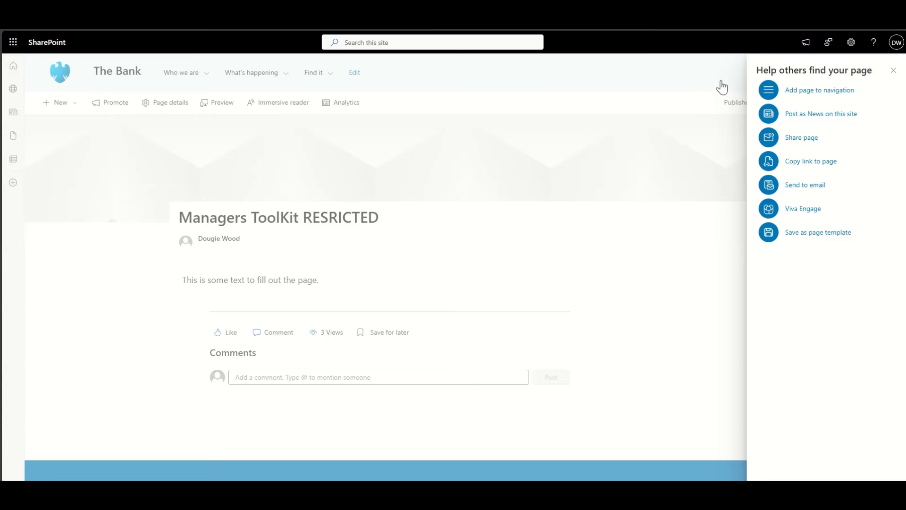
{"action": "left_click", "coordinate": [803, 98]}
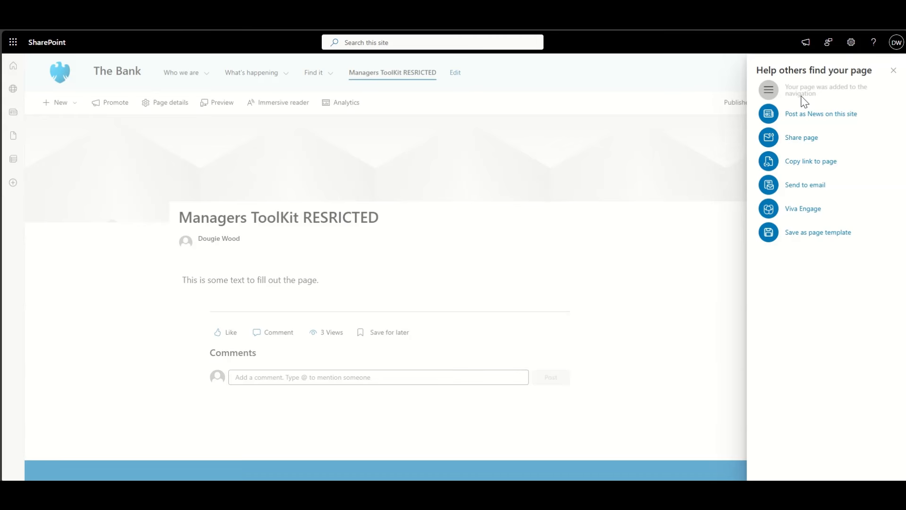
{"action": "left_click", "coordinate": [894, 70]}
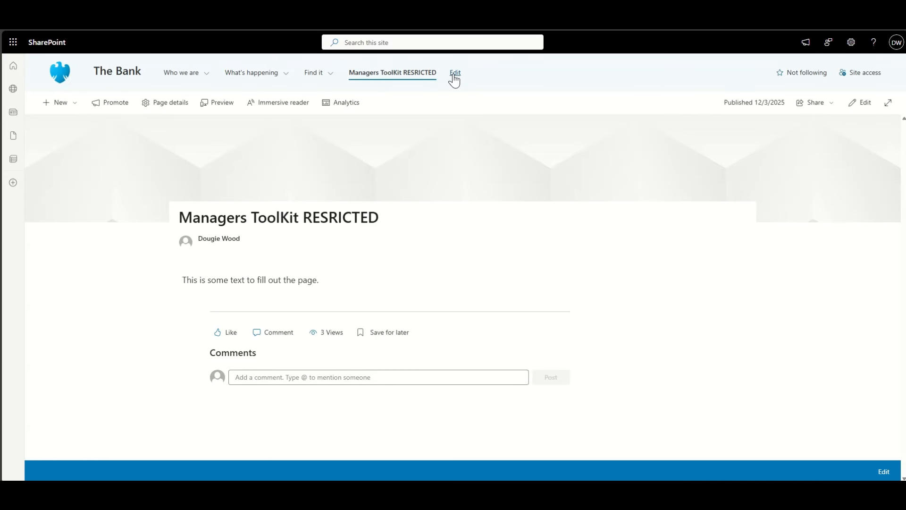
Return to The Bank home page, enable site navigation audience targeting and save the navigation
{"action": "left_click", "coordinate": [117, 77]}
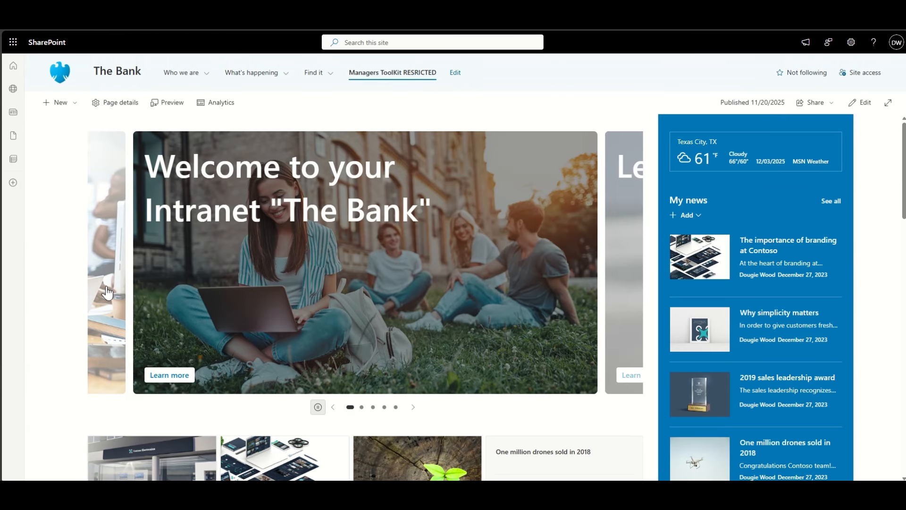
{"action": "scroll", "coordinate": [84, 303], "scroll_direction": "down", "scroll_amount": 7}
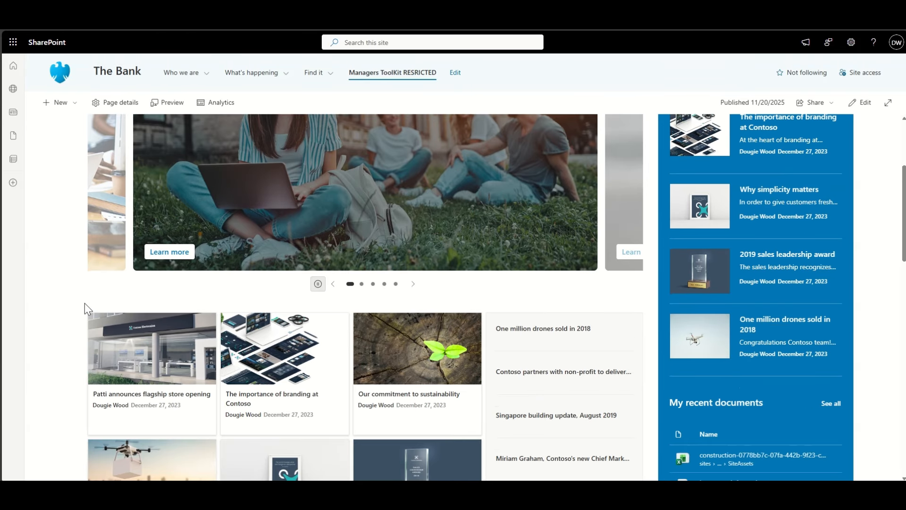
{"action": "scroll", "coordinate": [84, 303], "scroll_direction": "down", "scroll_amount": 10}
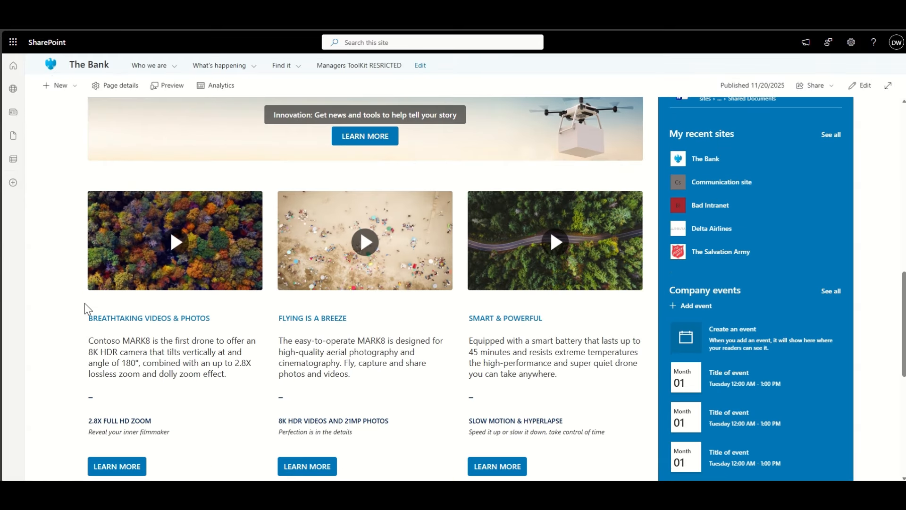
{"action": "scroll", "coordinate": [84, 303], "scroll_direction": "up", "scroll_amount": 6}
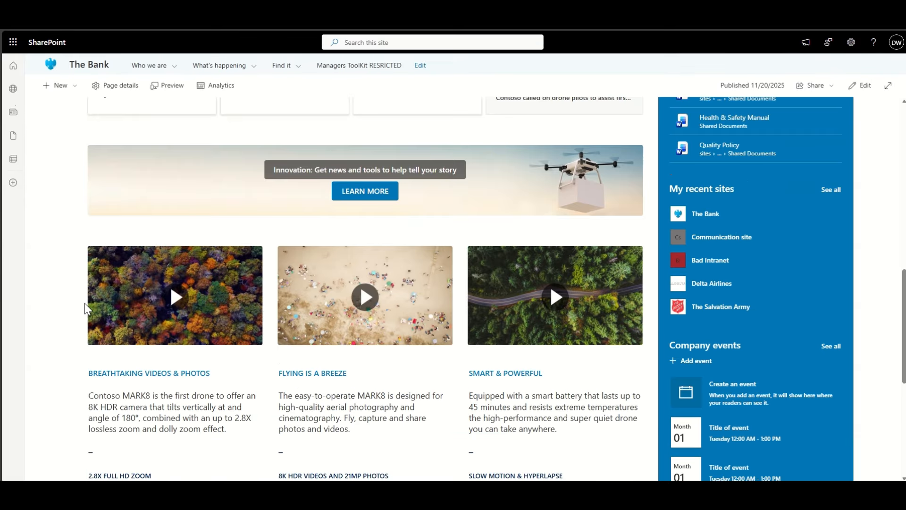
{"action": "scroll", "coordinate": [551, 287], "scroll_direction": "up", "scroll_amount": 4}
{"action": "scroll", "coordinate": [708, 252], "scroll_direction": "up", "scroll_amount": 7}
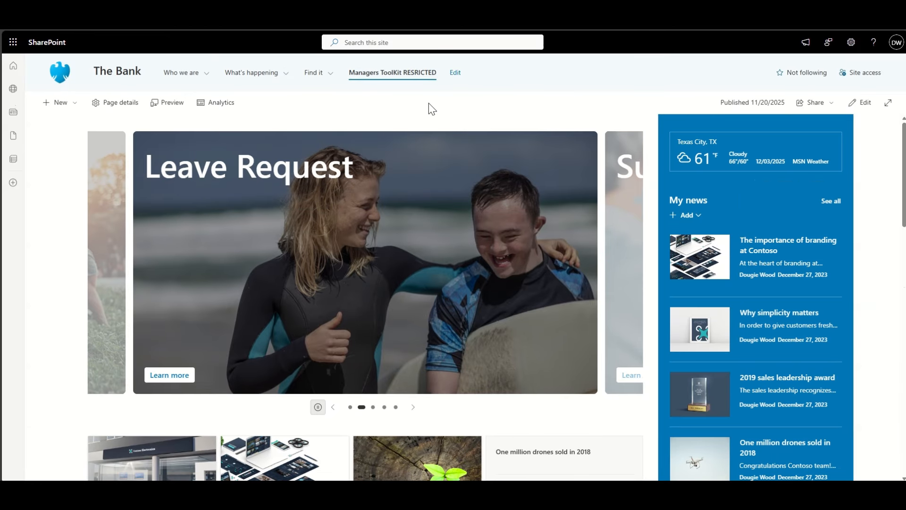
{"action": "left_click", "coordinate": [456, 73]}
{"action": "scroll", "coordinate": [47, 257], "scroll_direction": "down", "scroll_amount": 15}
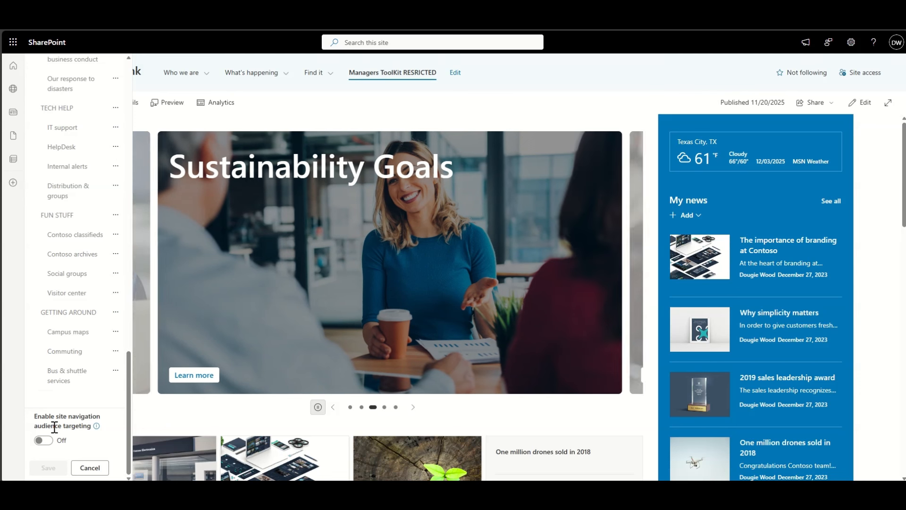
{"action": "left_click", "coordinate": [43, 441]}
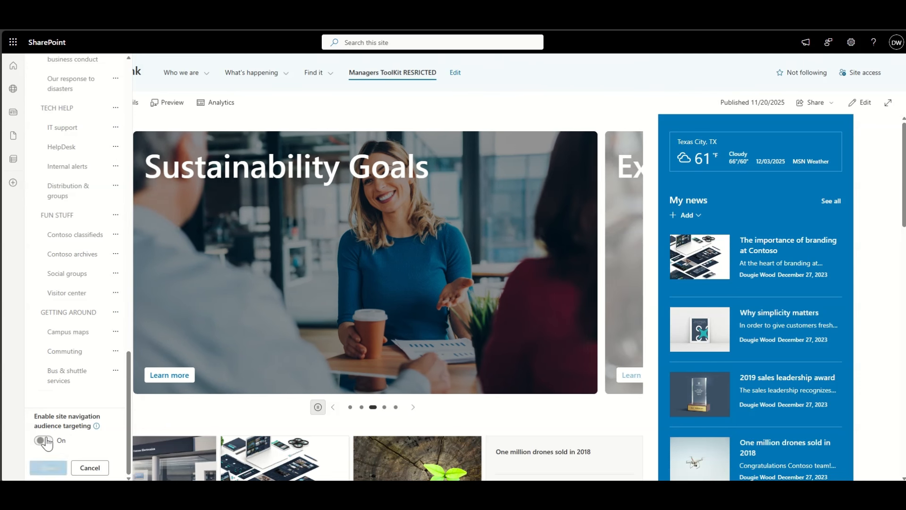
{"action": "left_click", "coordinate": [47, 467]}
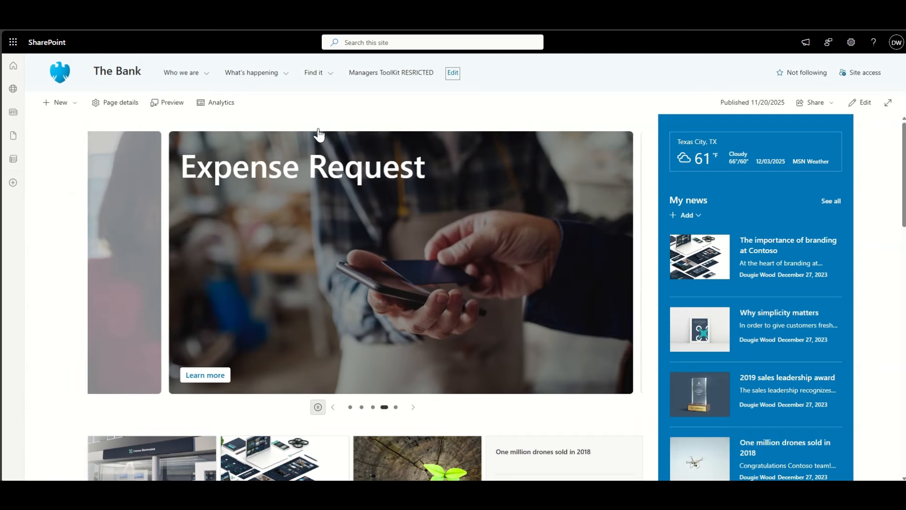
Target the Managers ToolKit RESRICTED navigation link to the Test Security Group audience and save the navigation
{"action": "left_click", "coordinate": [453, 73]}
{"action": "scroll", "coordinate": [80, 284], "scroll_direction": "down", "scroll_amount": 18}
{"action": "left_click", "coordinate": [116, 371]}
{"action": "left_click", "coordinate": [135, 387]}
{"action": "left_click", "coordinate": [173, 407]}
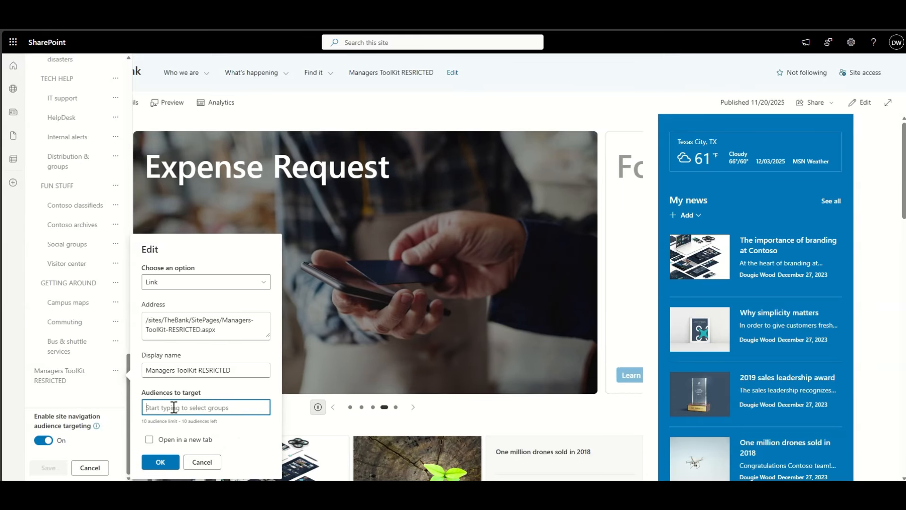
{"action": "type", "text": "test"}
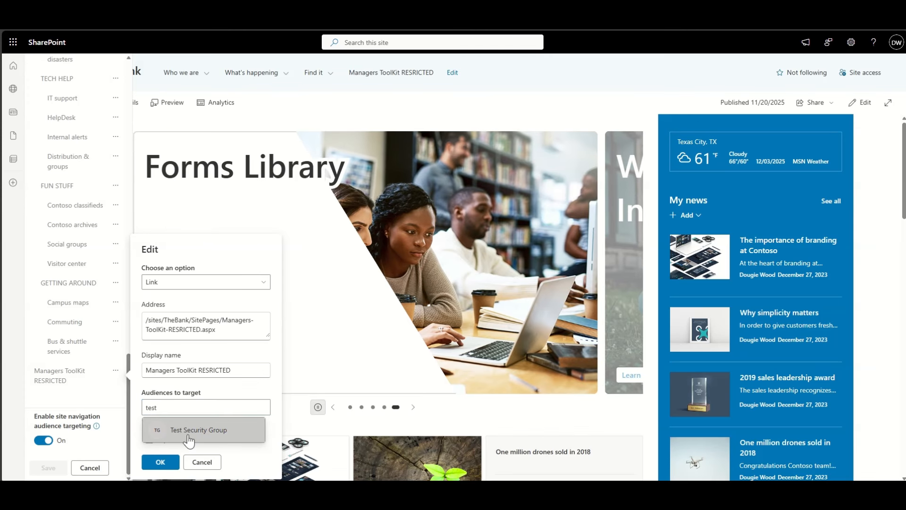
{"action": "left_click", "coordinate": [188, 430]}
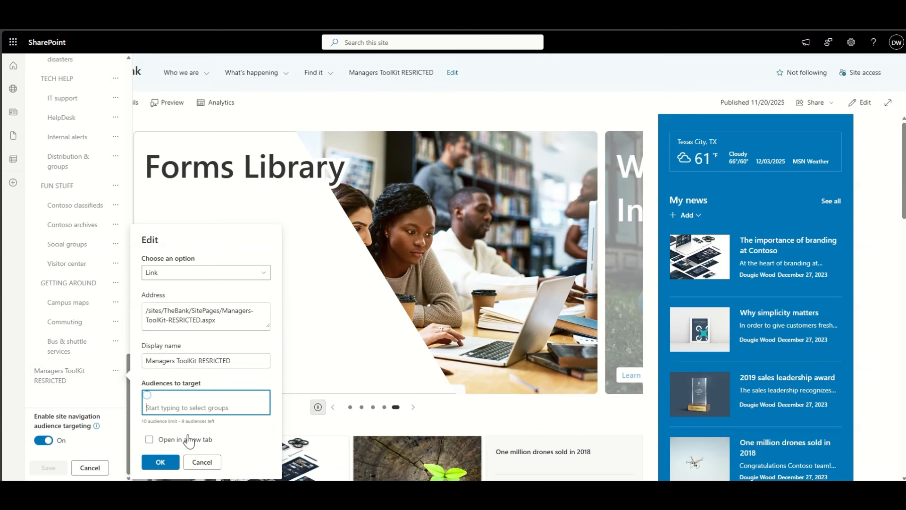
{"action": "left_click", "coordinate": [169, 458]}
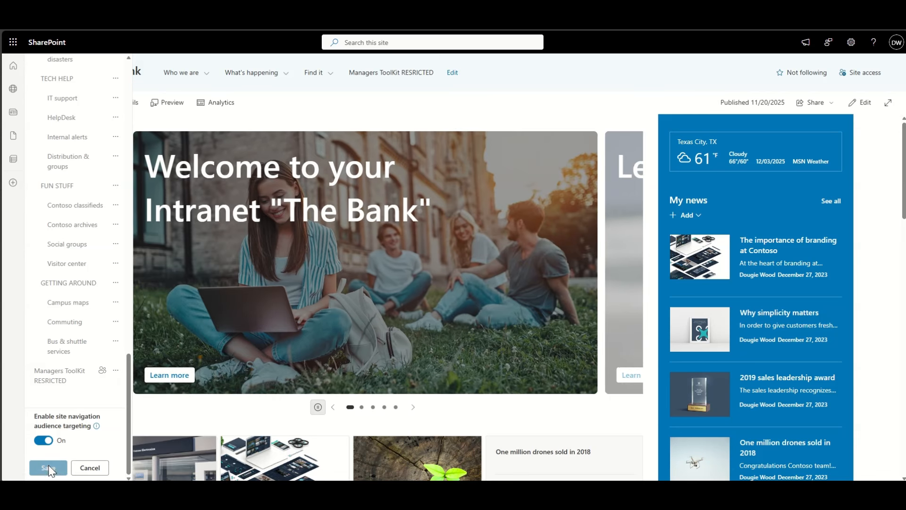
{"action": "left_click", "coordinate": [49, 467]}
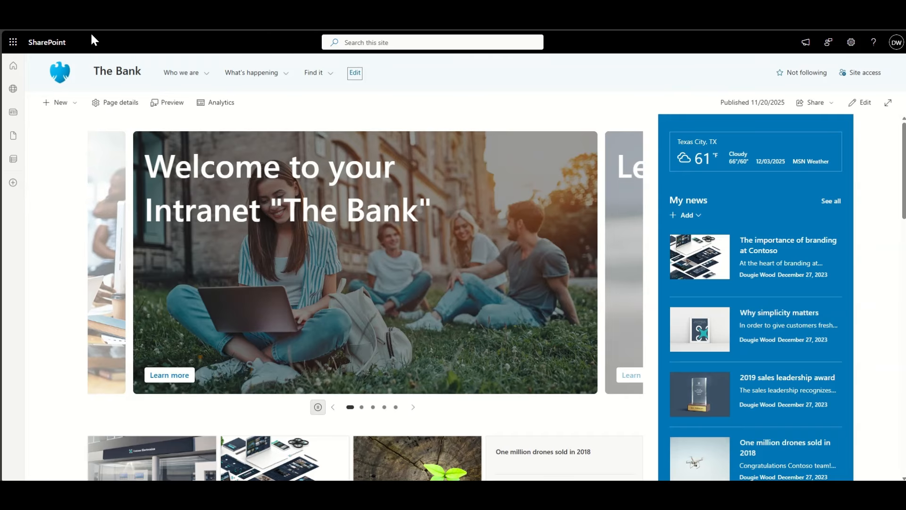
Examine the audience-targeted Managers ToolKit RESRICTED link in the navigation editor, leaving it without making changes
{"action": "left_click", "coordinate": [29, 31]}
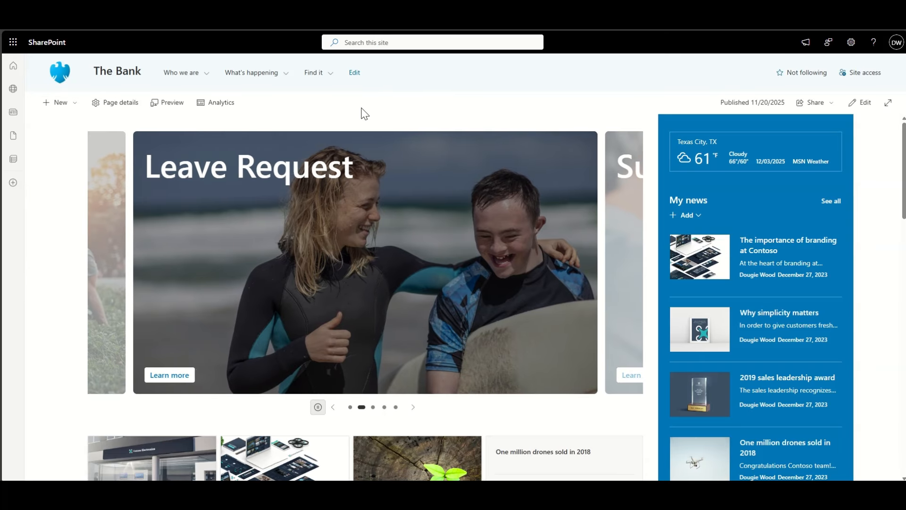
{"action": "left_click", "coordinate": [355, 75]}
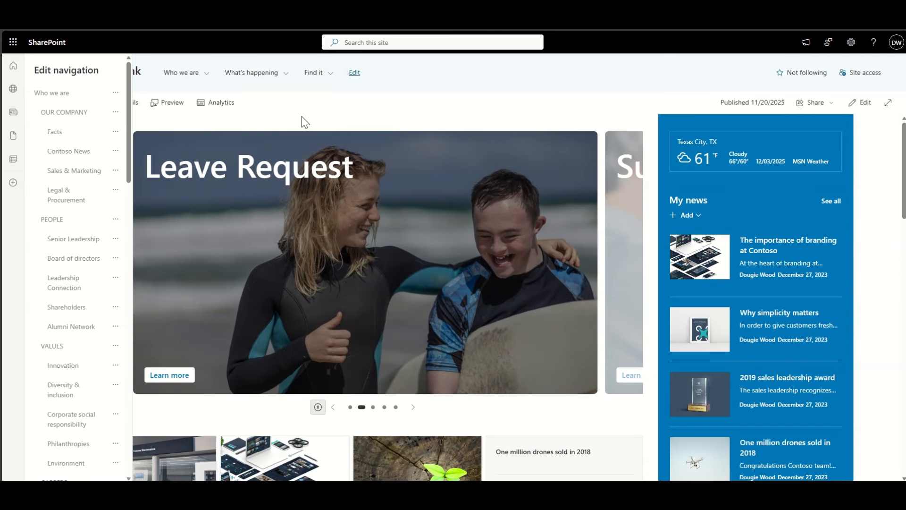
{"action": "scroll", "coordinate": [61, 338], "scroll_direction": "down", "scroll_amount": 10}
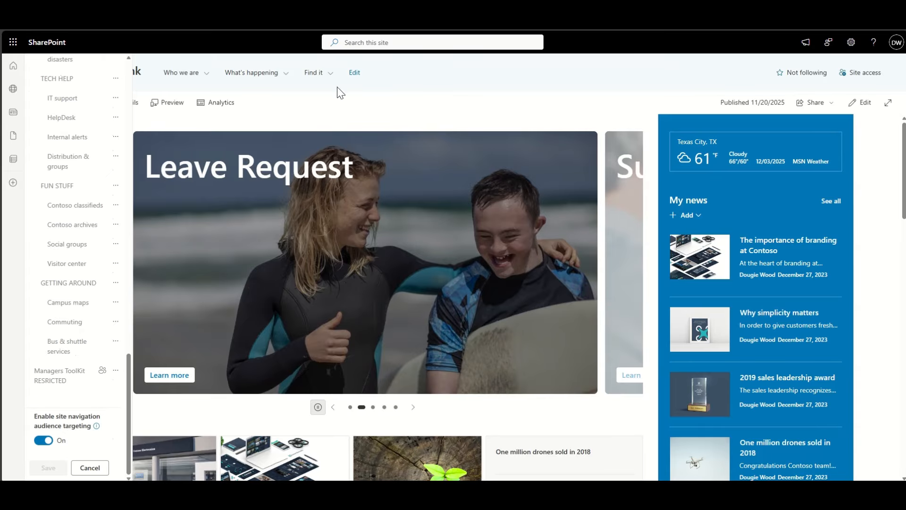
{"action": "left_click", "coordinate": [355, 73]}
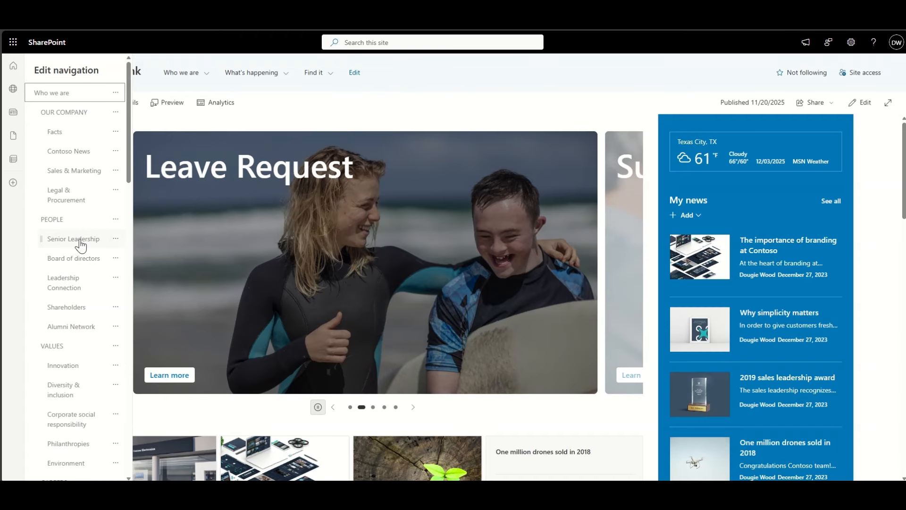
{"action": "scroll", "coordinate": [81, 243], "scroll_direction": "down", "scroll_amount": 15}
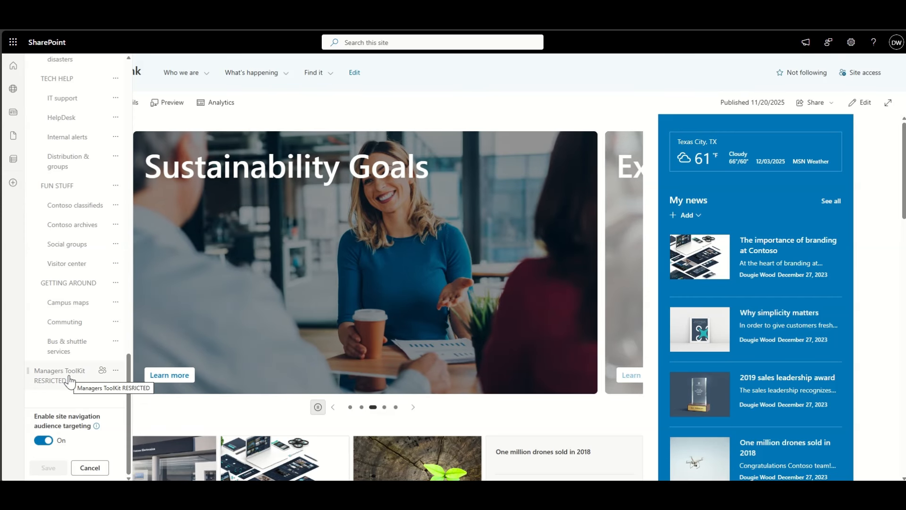
{"action": "left_click", "coordinate": [349, 73]}
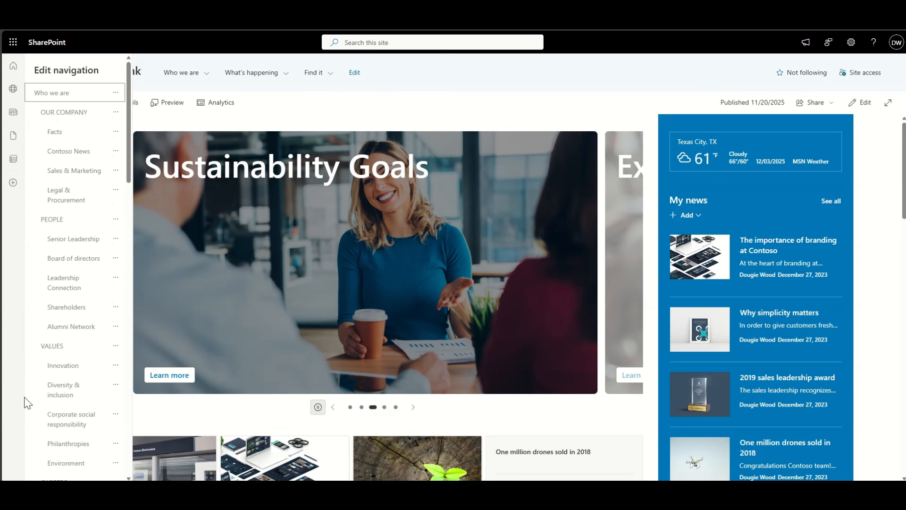
{"action": "scroll", "coordinate": [76, 427], "scroll_direction": "down", "scroll_amount": 10}
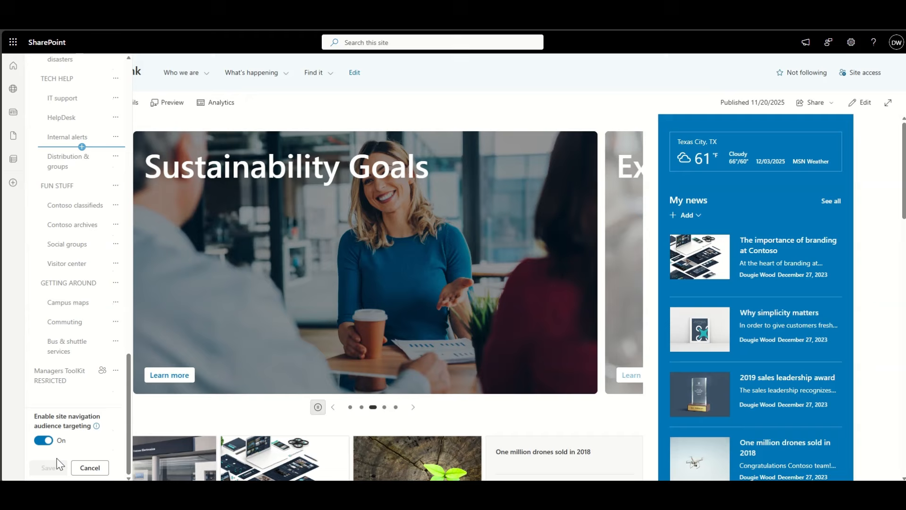
{"action": "left_click", "coordinate": [90, 467]}
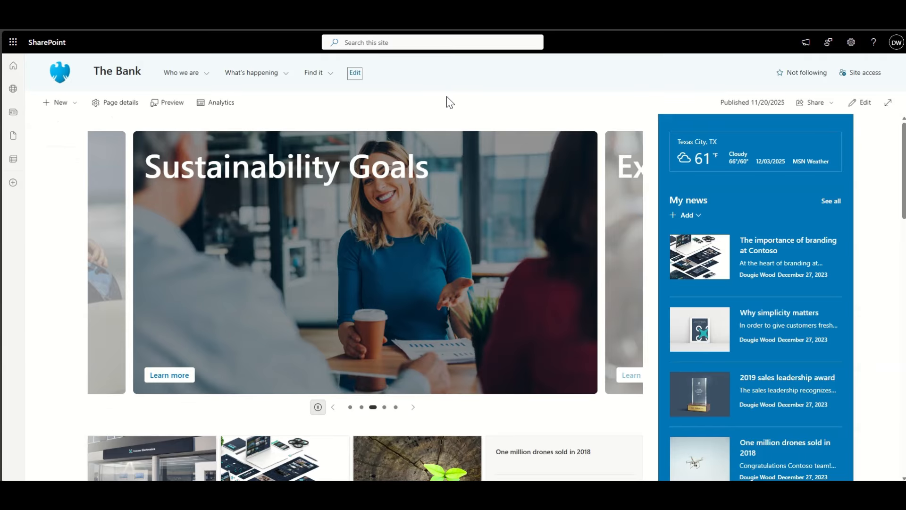